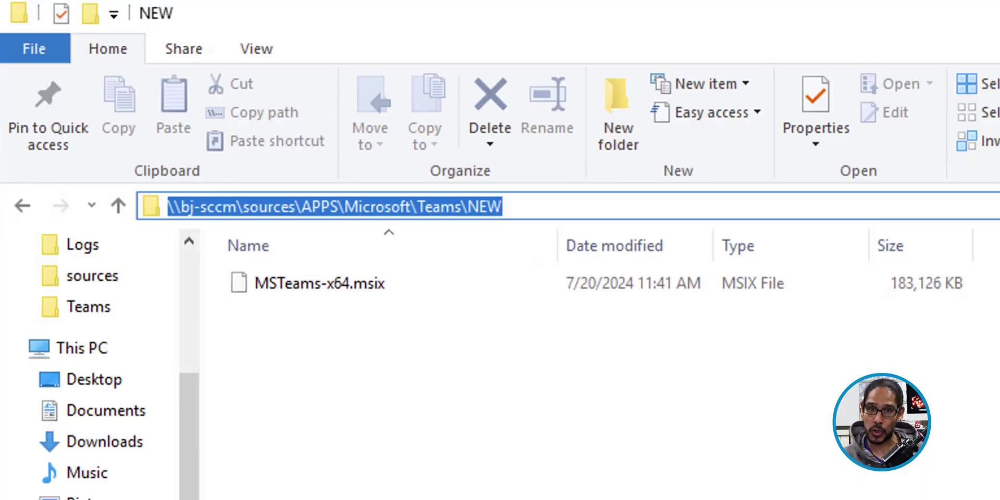
# Select MSTeams-x64.msix in the \\bj-sccm\sources\APPS\Microsoft\Teams\NEW folder
pyautogui.click(320, 283)
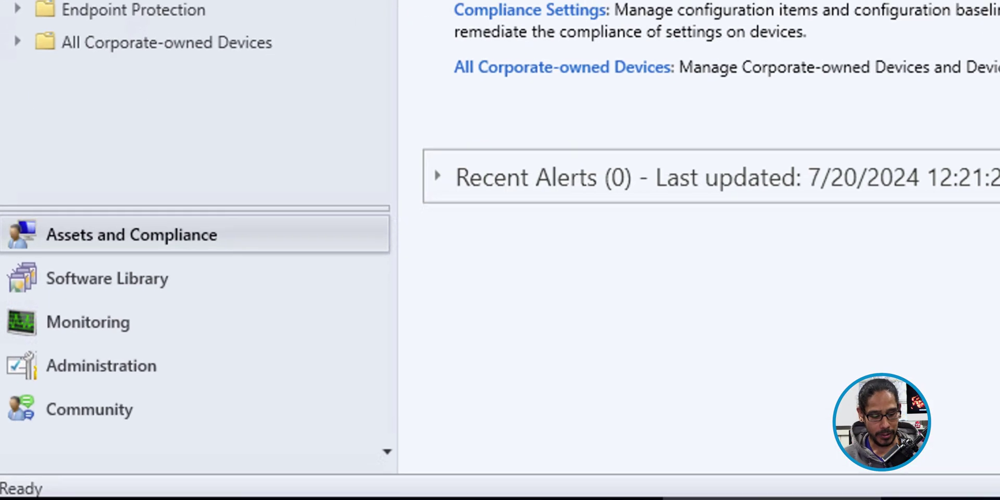
# Go to Software Library > Application Management > Applications > Microsoft folder
pyautogui.click(58, 455)
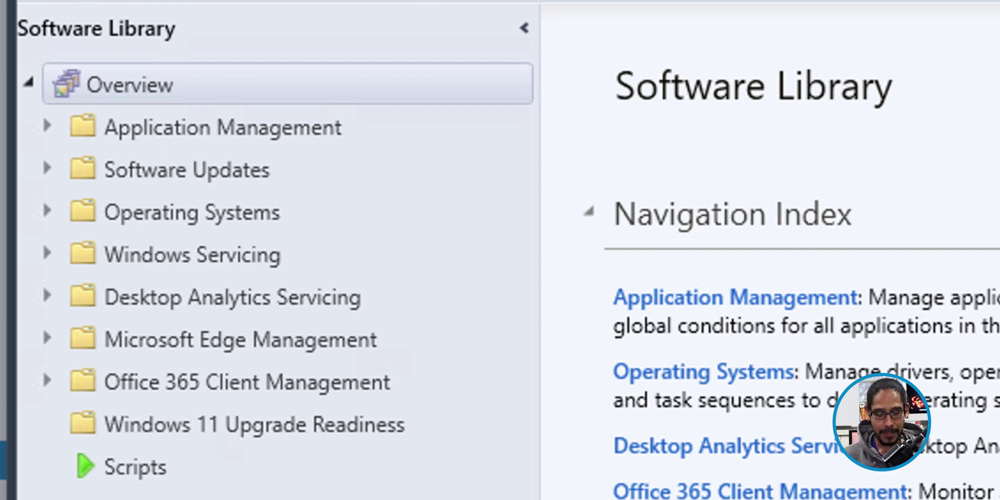
pyautogui.click(222, 128)
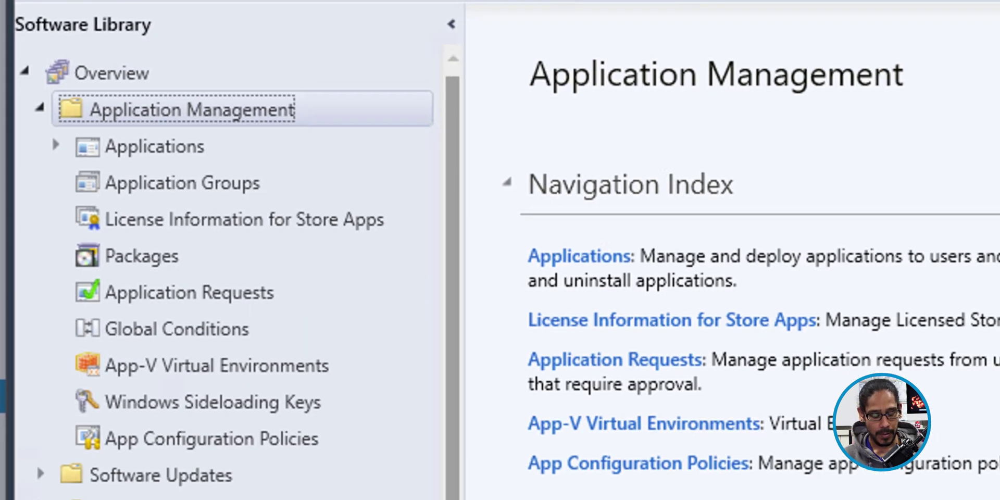
pyautogui.click(154, 146)
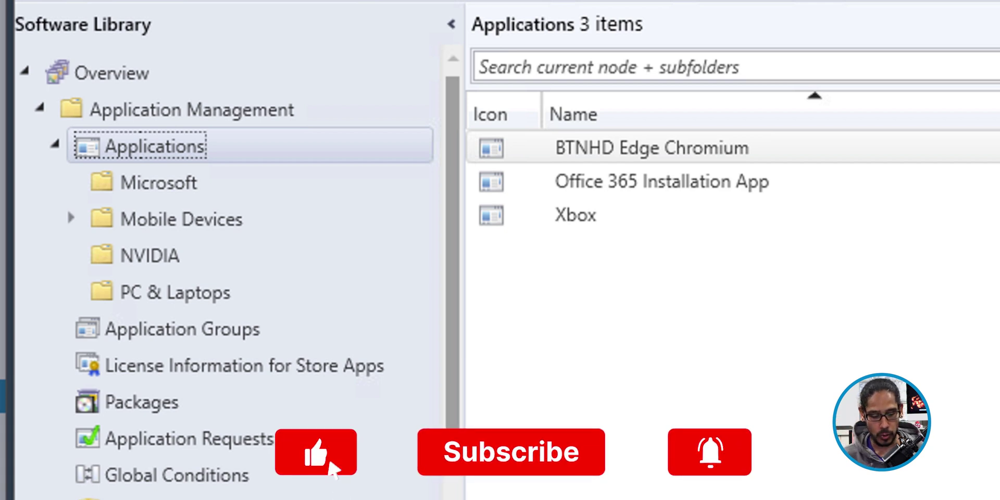
pyautogui.click(156, 183)
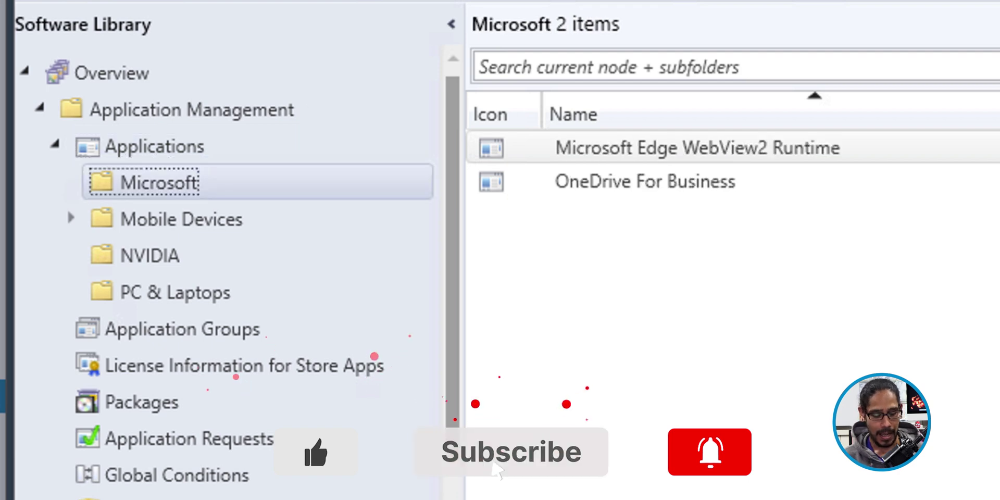
# Create an application from the Microsoft folder as a Windows app package, pasting the MSTeams-x64.msix path
pyautogui.rightClick(156, 183)
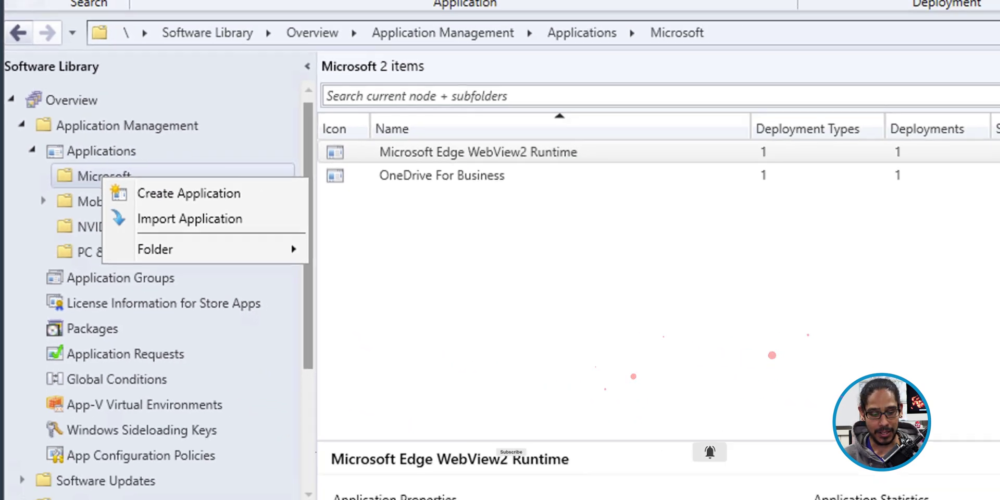
pyautogui.click(280, 207)
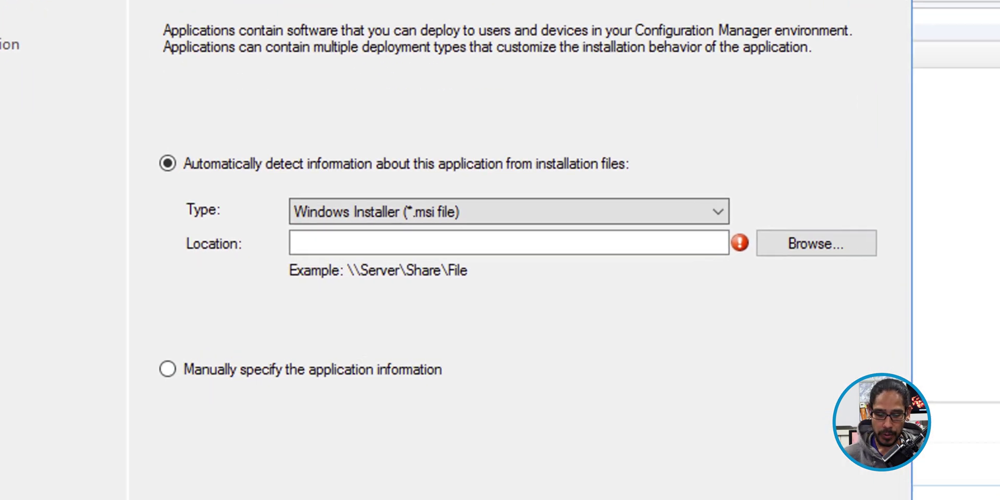
pyautogui.click(727, 207)
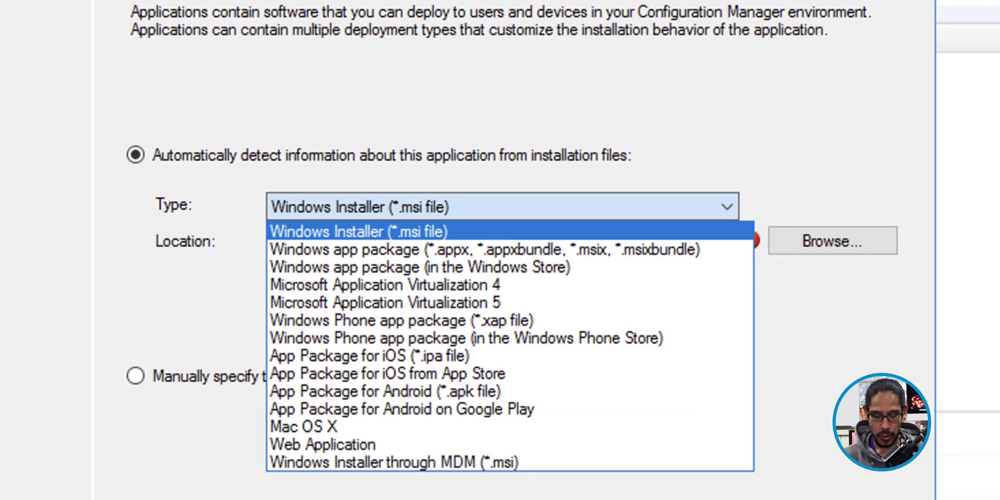
pyautogui.click(484, 249)
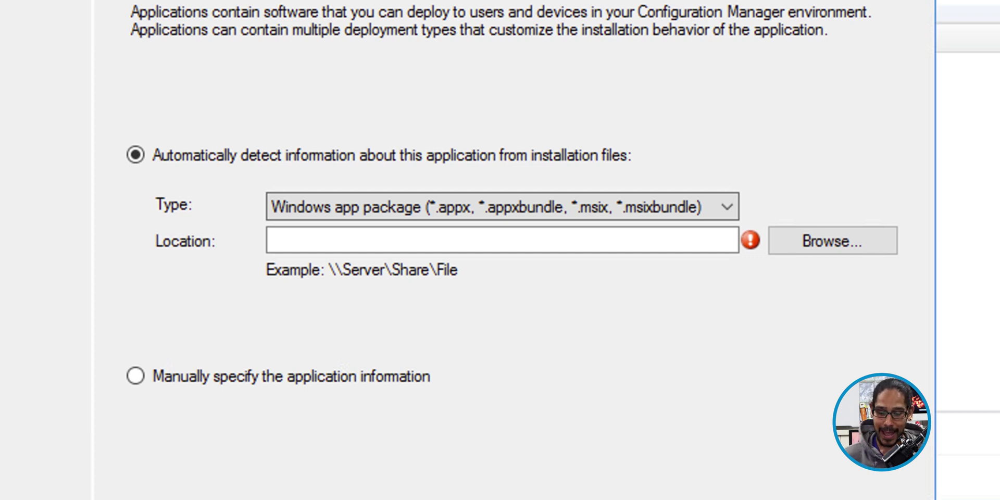
pyautogui.press('Tab')
pyautogui.write('\\\\bj-sccm\\sources\\APPS\\Microsoft\\Teams\\NEW\\MSTeams-x64.msix')
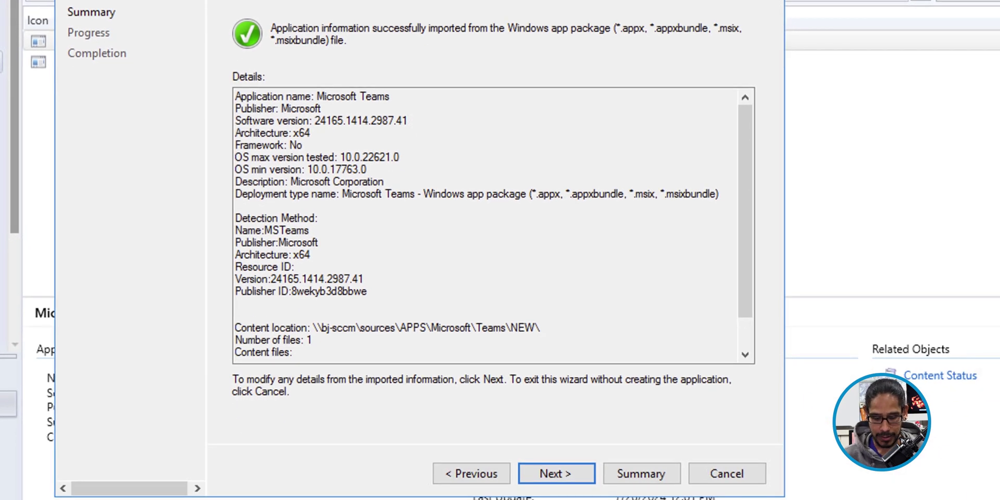
# Accept the imported Teams details, enable provisioning for all users on the device, and finish the wizard
pyautogui.press('Return')
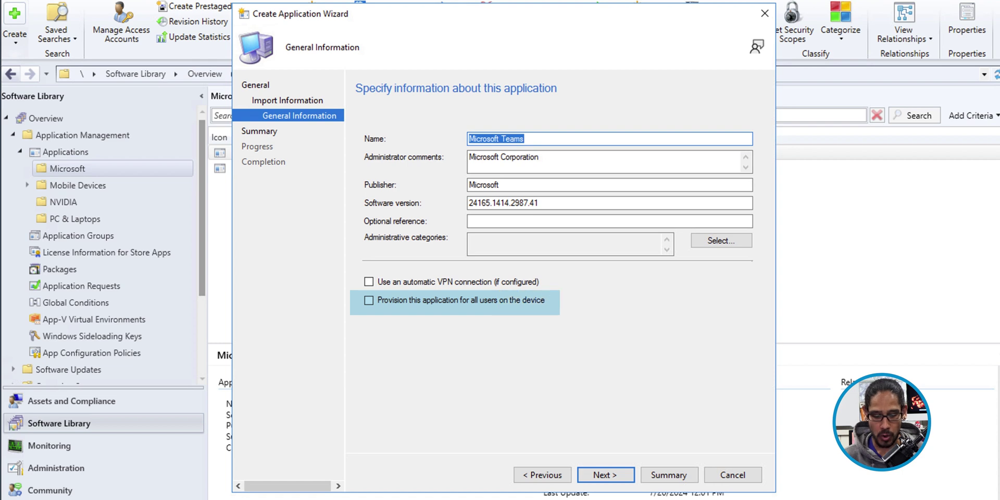
pyautogui.click(368, 300)
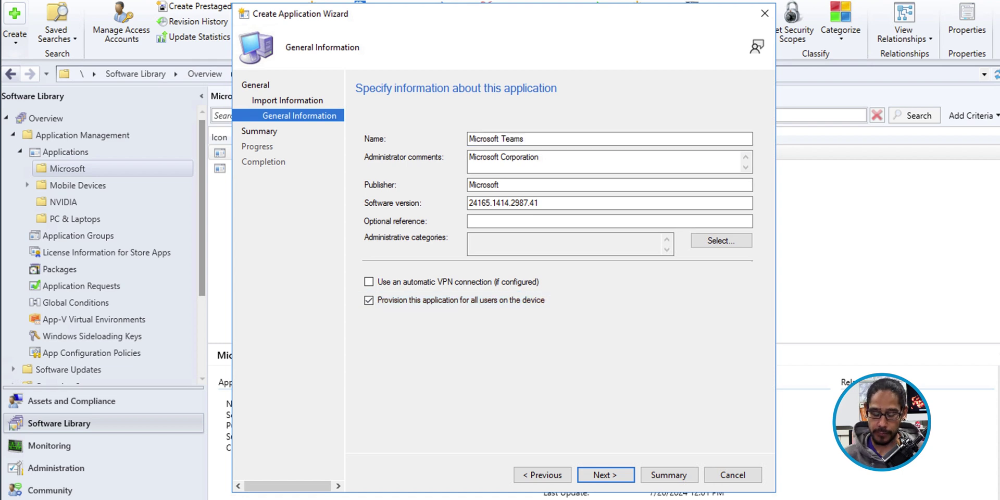
pyautogui.press('Return')
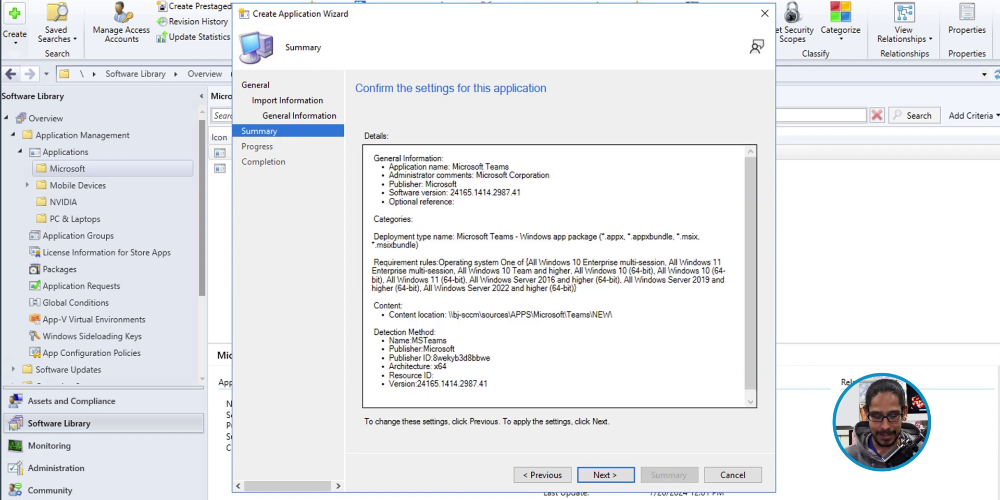
pyautogui.press('Return')
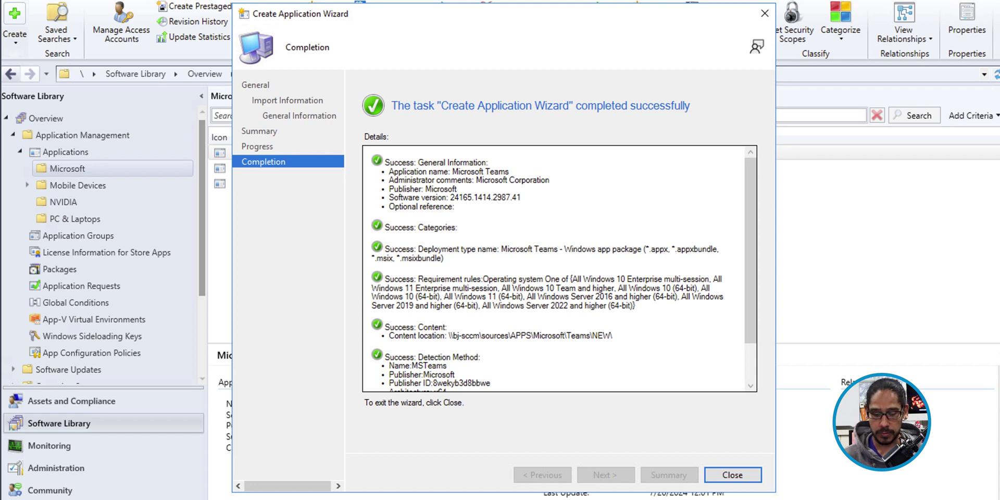
pyautogui.press('Return')
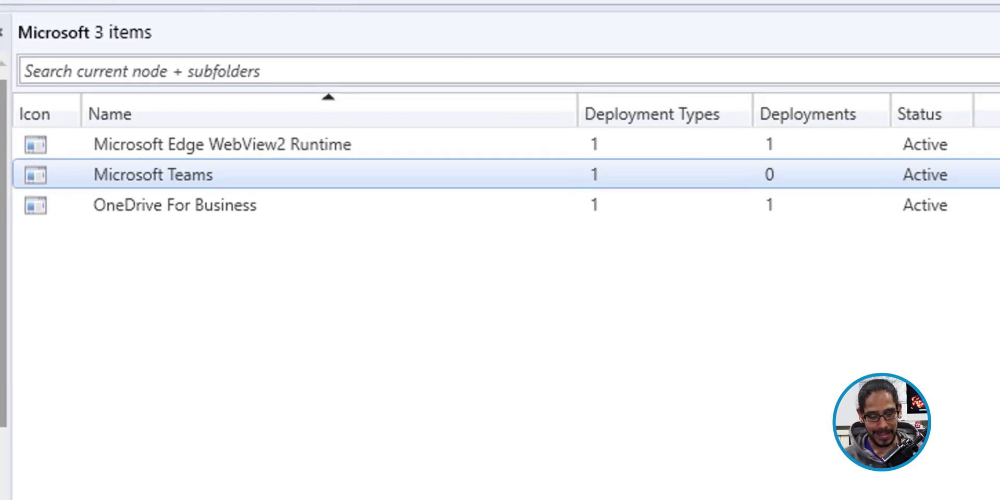
# Distribute Microsoft Teams content to the BJ-SCCM.BTNHD.EDU distribution point
pyautogui.rightClick(260, 175)
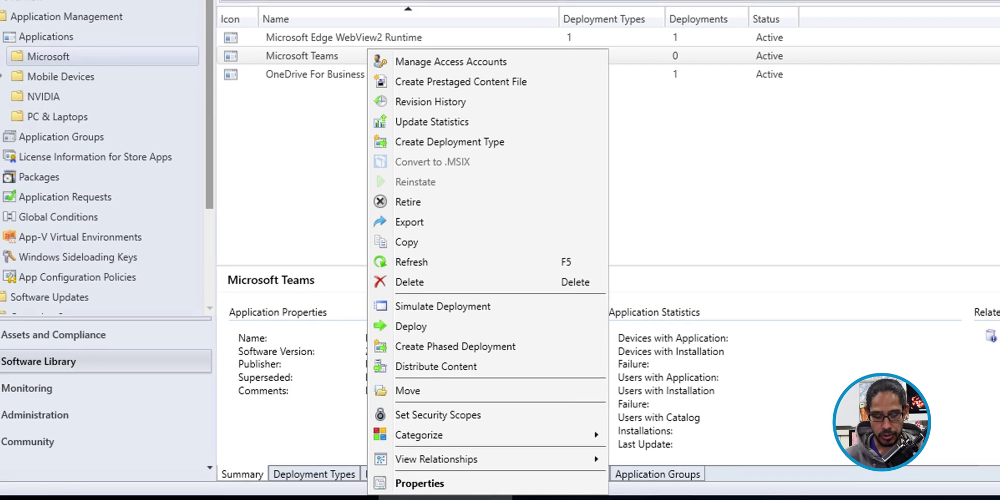
pyautogui.click(436, 366)
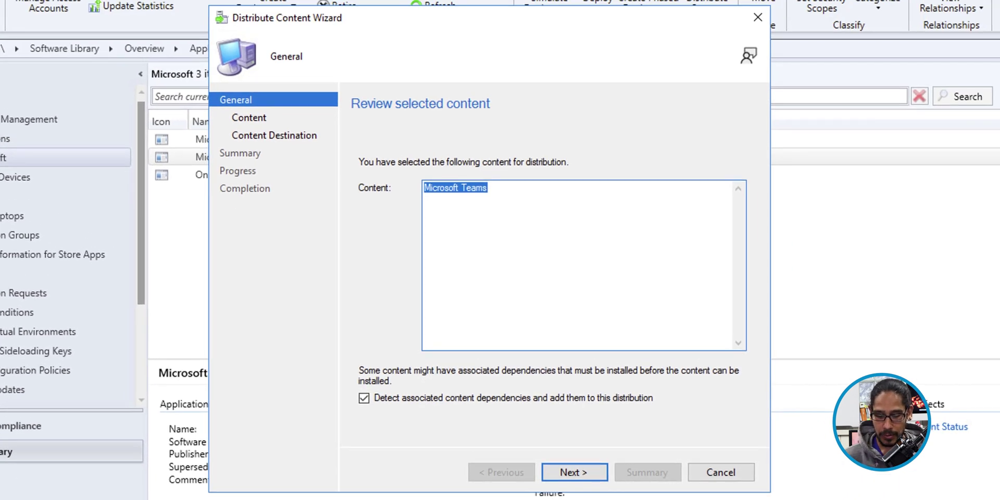
pyautogui.press('Return')
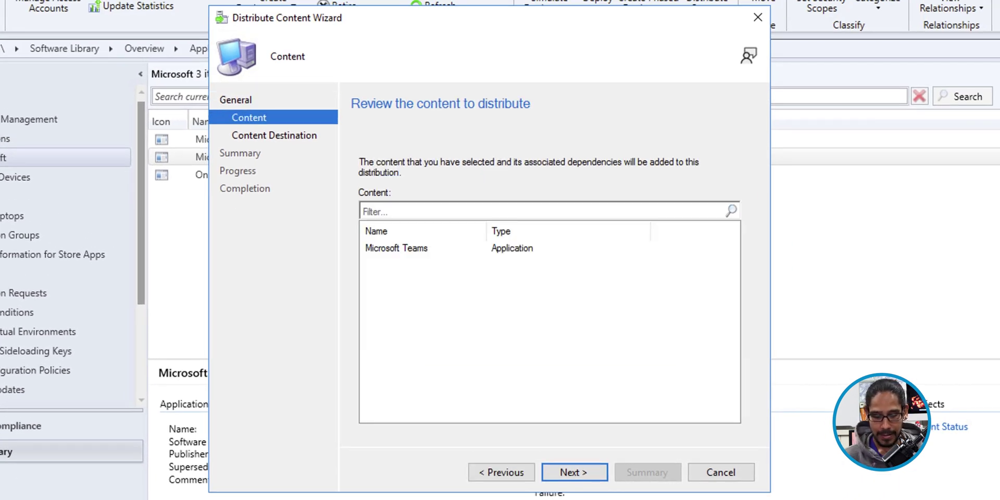
pyautogui.press('Return')
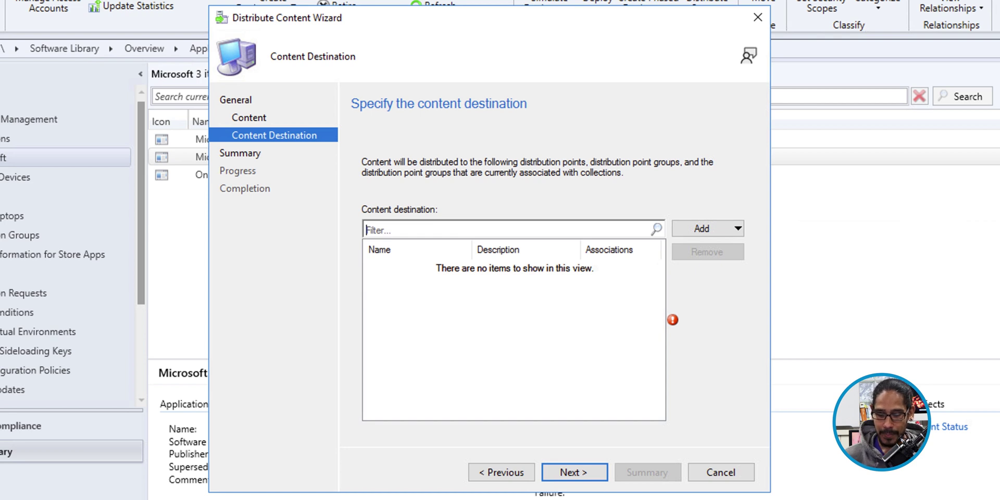
pyautogui.click(707, 228)
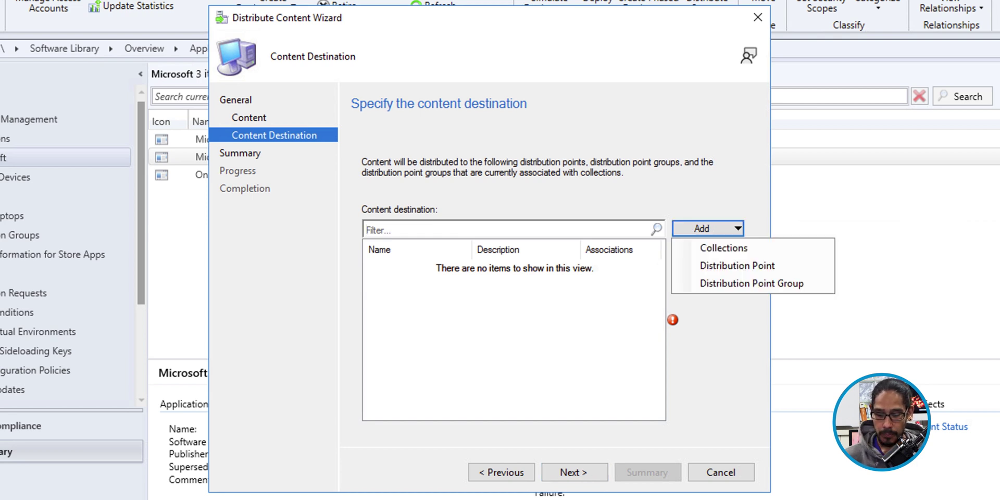
pyautogui.click(737, 266)
pyautogui.click(276, 193)
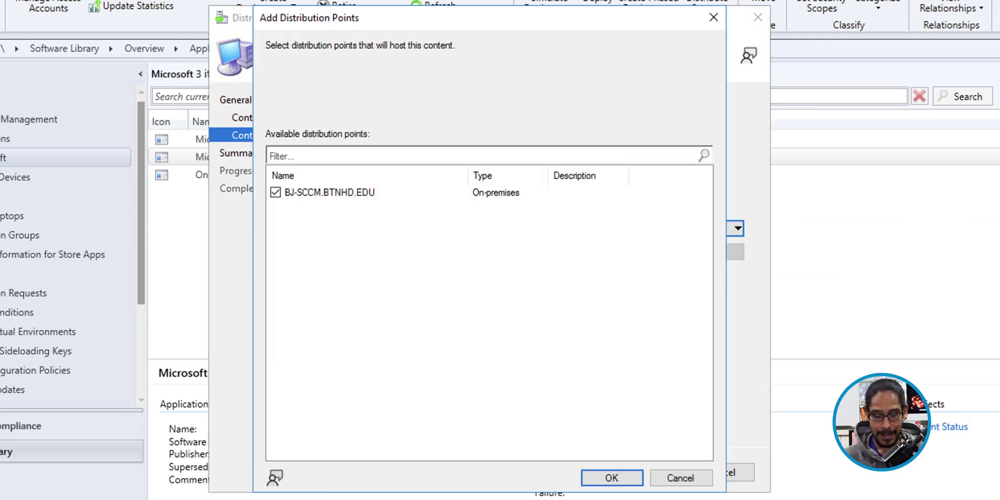
pyautogui.press('Return')
pyautogui.hotkey('alt', 'n')
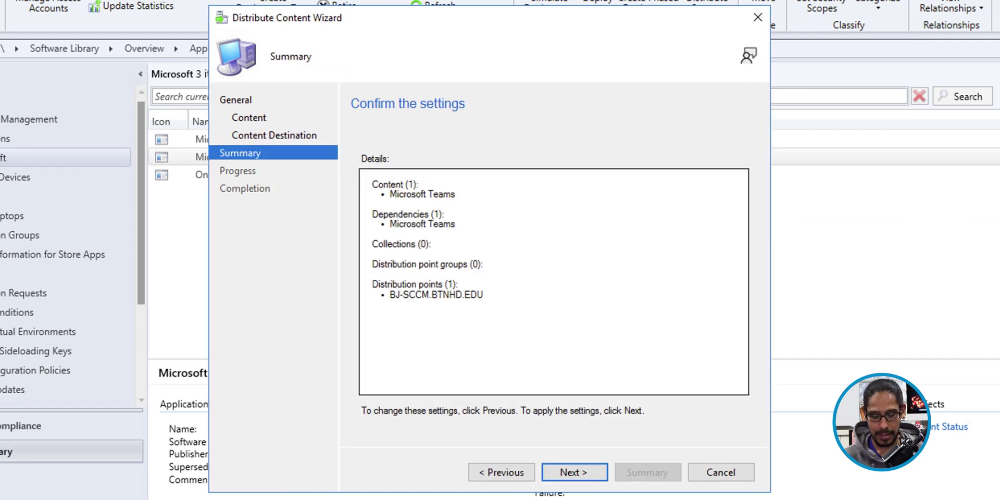
pyautogui.hotkey('alt', 'n')
pyautogui.press('Return')
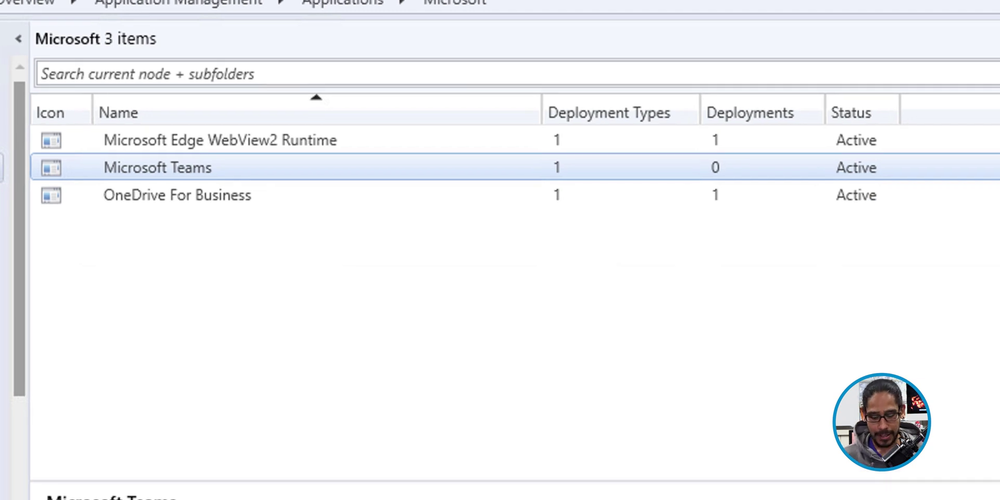
# Deploy Microsoft Teams, choosing the Windows 11 device collection as the target
pyautogui.rightClick(258, 166)
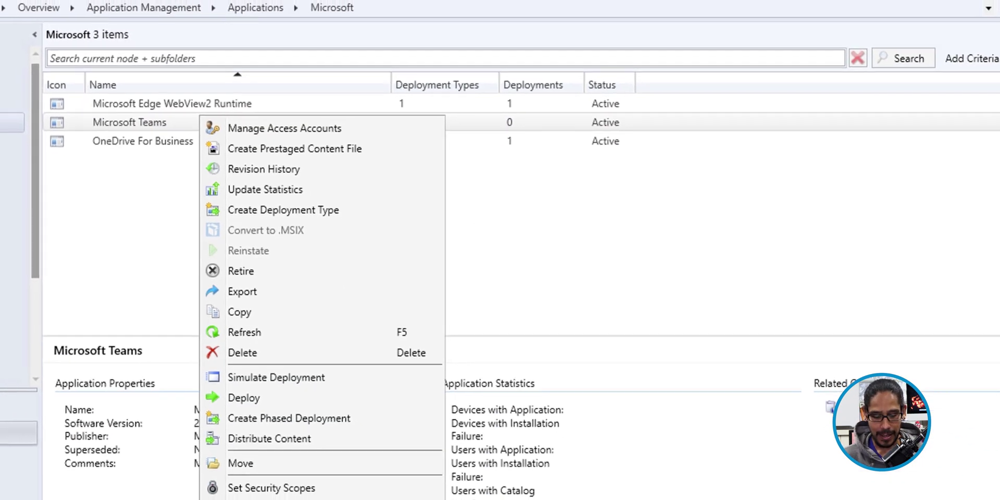
pyautogui.click(230, 395)
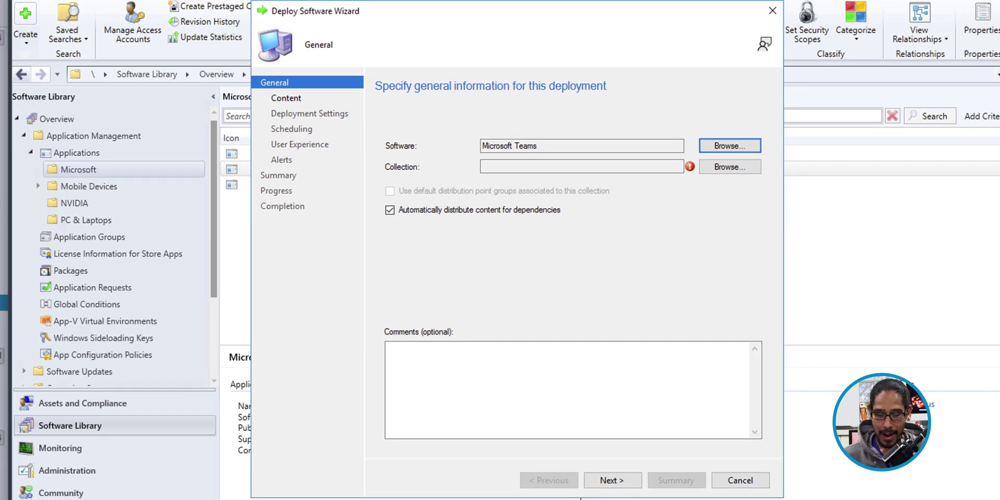
pyautogui.click(729, 166)
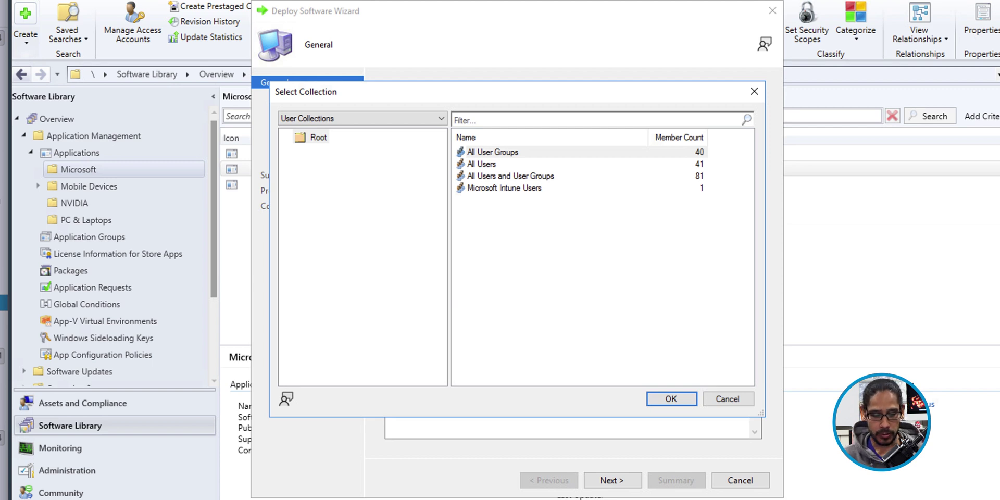
pyautogui.click(363, 119)
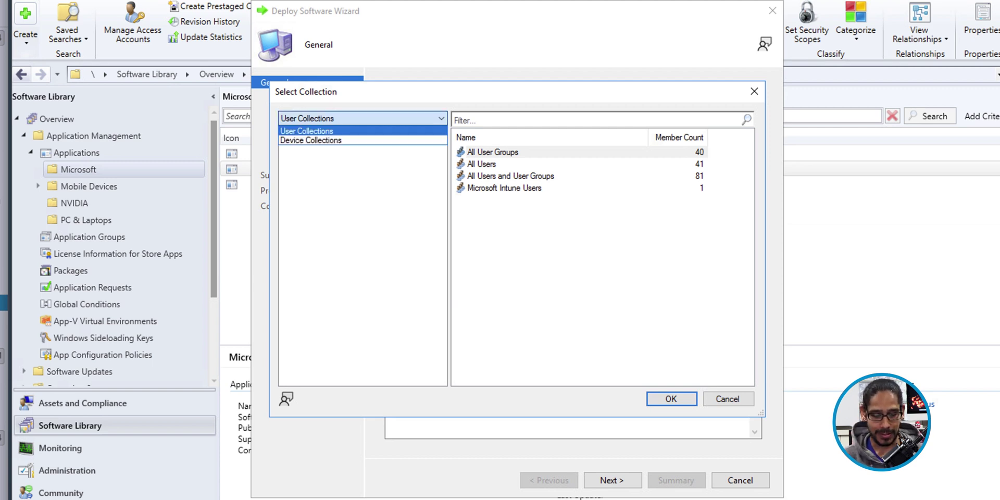
pyautogui.press('Down')
pyautogui.press('Return')
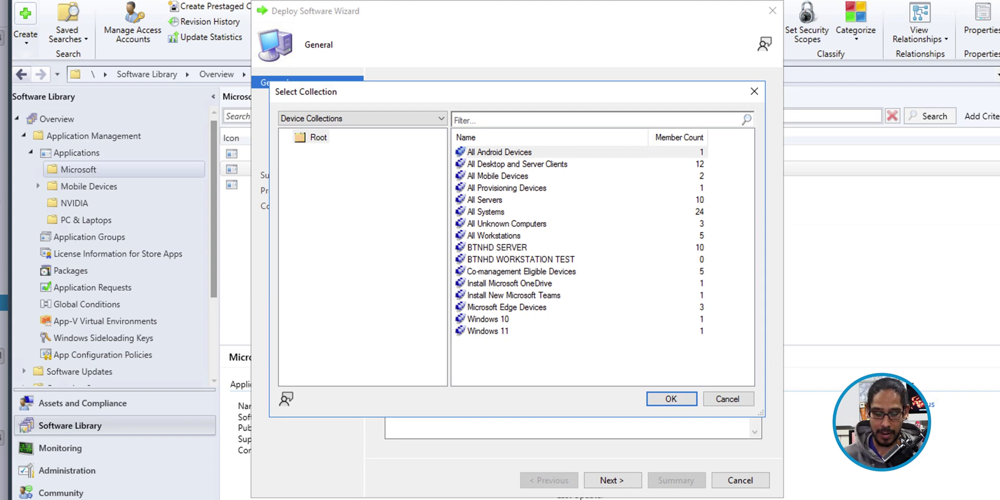
pyautogui.click(488, 332)
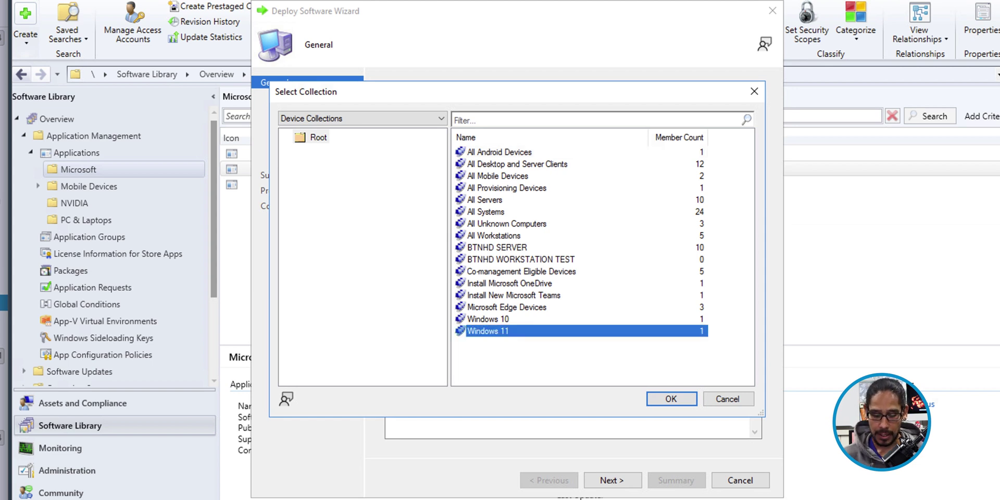
pyautogui.press('Return')
pyautogui.hotkey('alt', 'n')
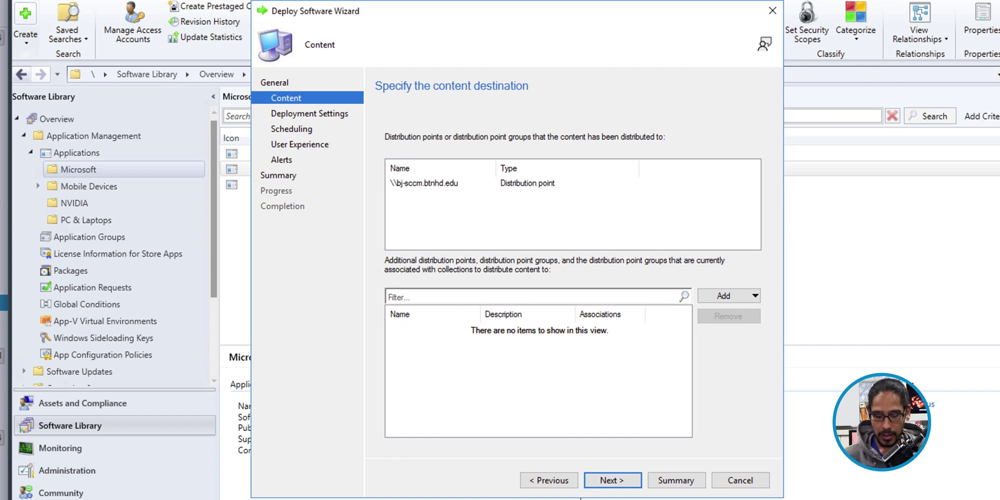
# Set the deployment purpose to Required and accept the scheduling, user experience and alert defaults
pyautogui.hotkey('alt', 'n')
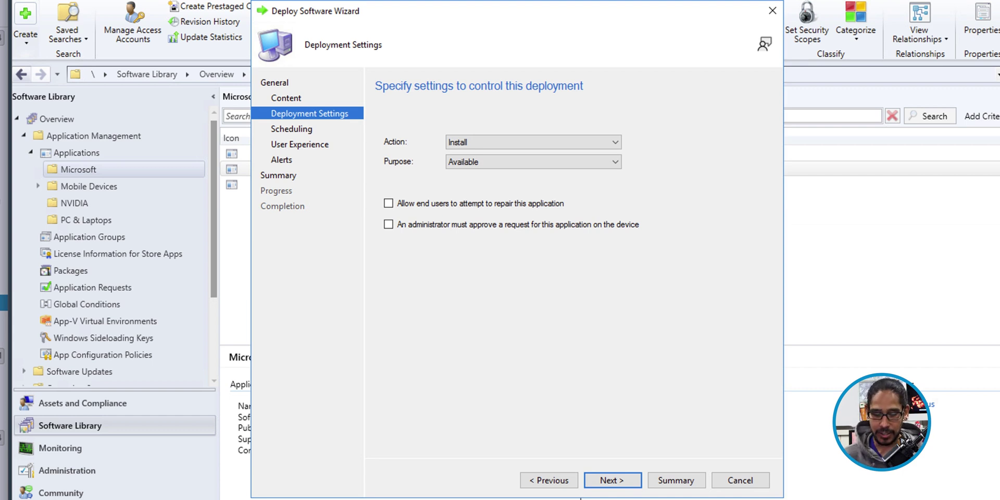
pyautogui.click(533, 162)
pyautogui.click(533, 185)
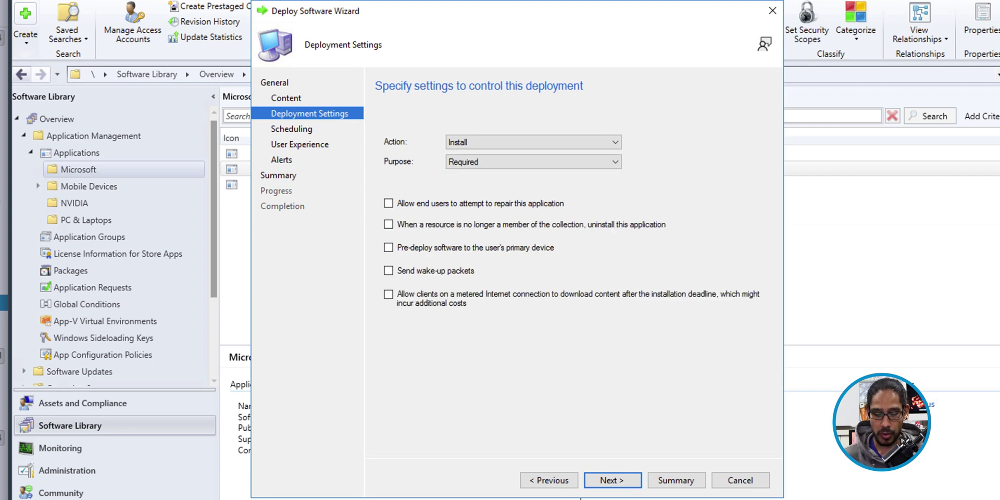
pyautogui.press('Return')
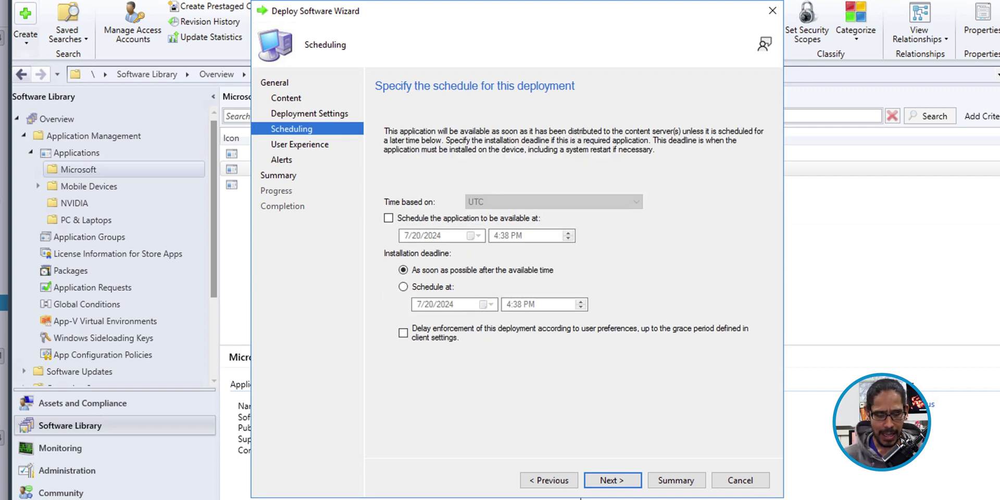
pyautogui.press('Return')
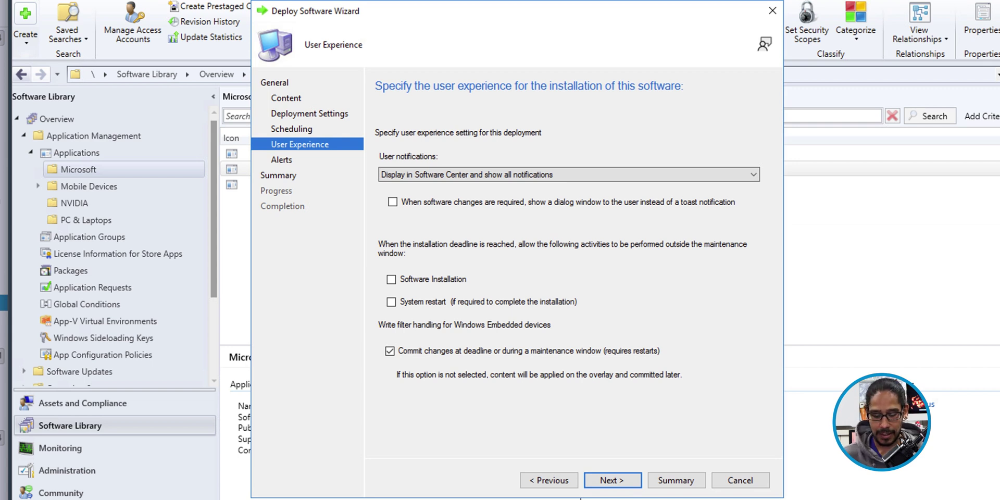
pyautogui.press('Return')
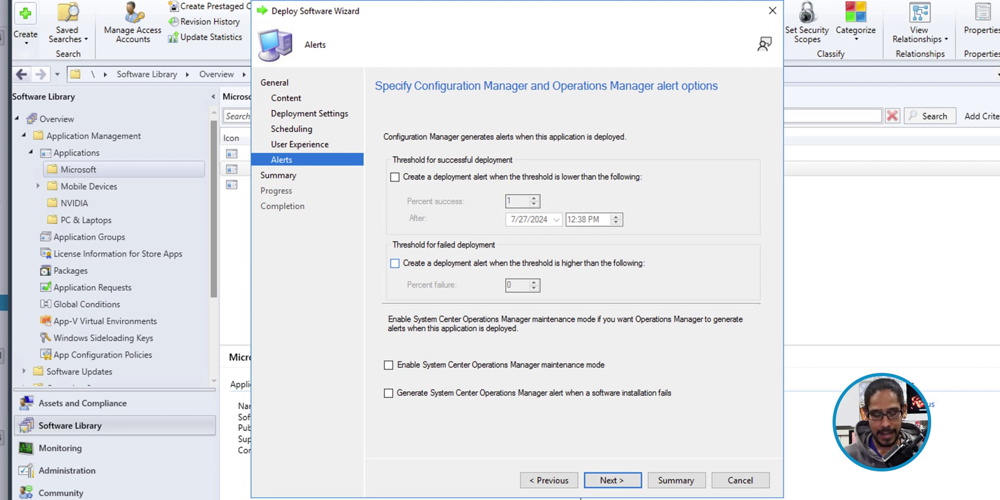
pyautogui.press('Return')
pyautogui.press('Return')
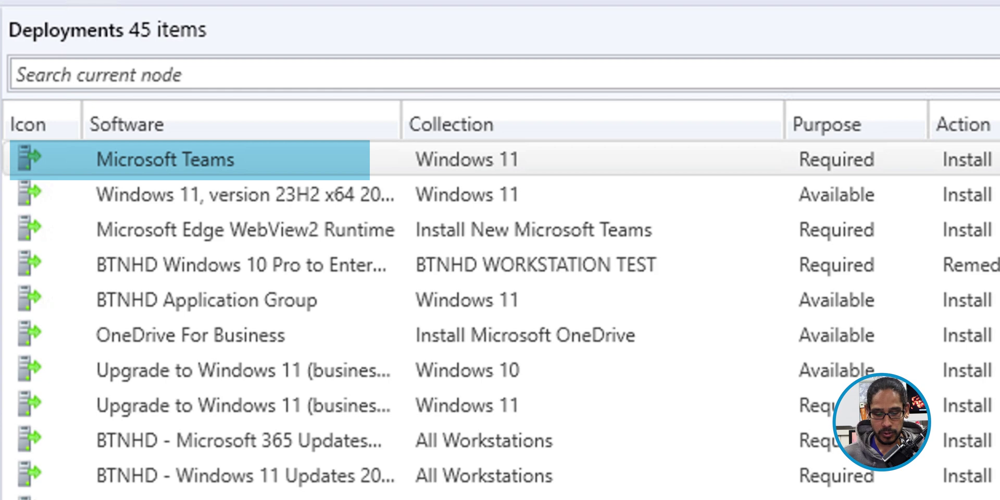
# View the Microsoft Teams deployment status and show the In Progress devices
pyautogui.rightClick(305, 156)
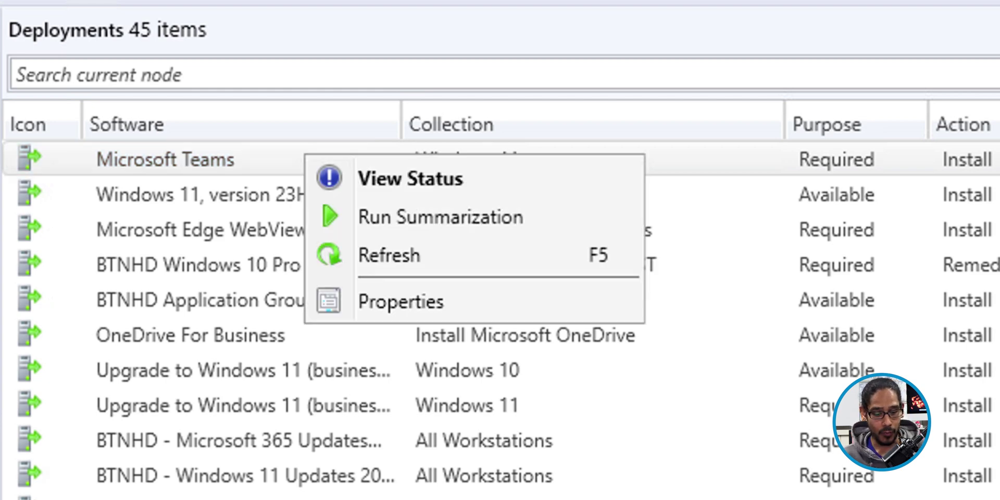
pyautogui.click(410, 178)
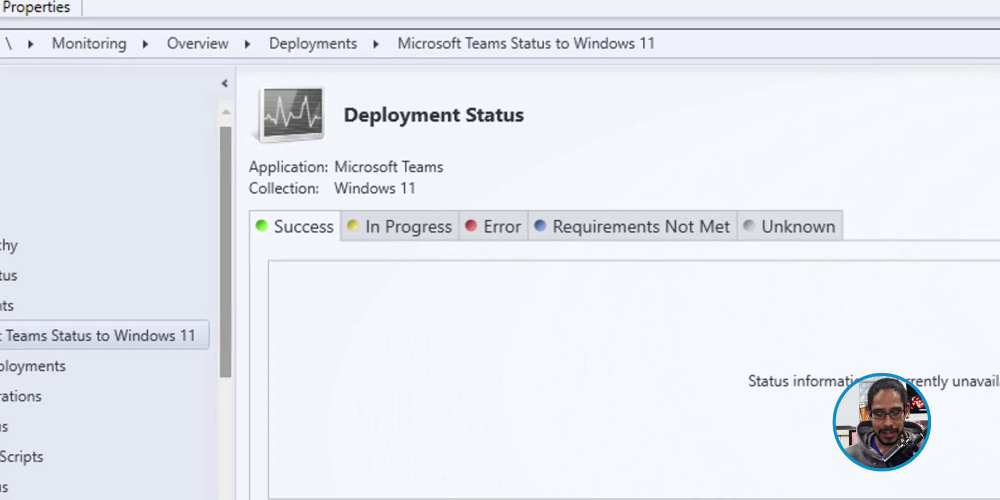
pyautogui.click(538, 234)
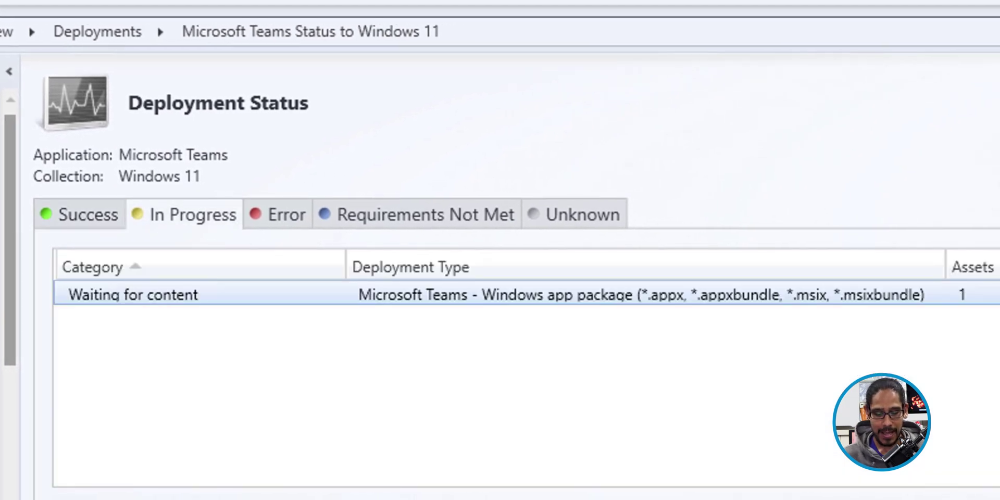